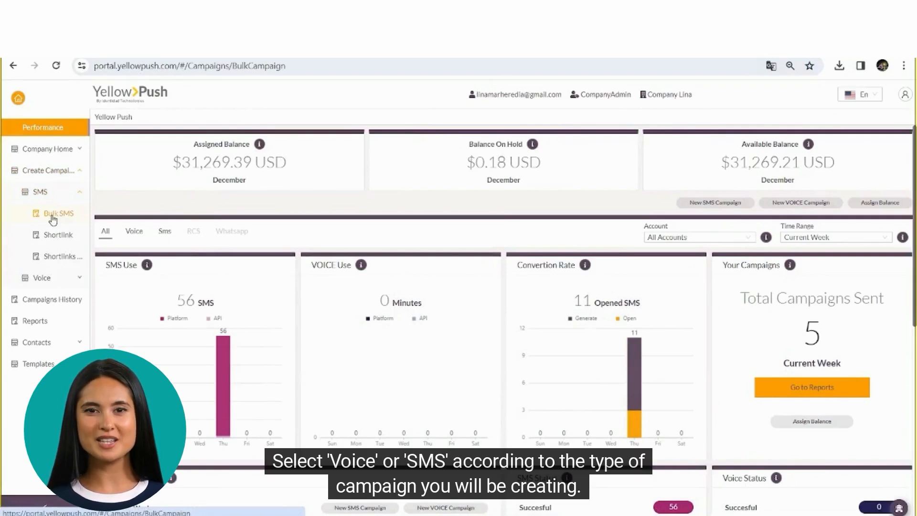
Start a bulk SMS campaign without a template, for the account Company Lina, and name it "Delivery codes"
{"action": "left_click", "coordinate": [52, 218]}
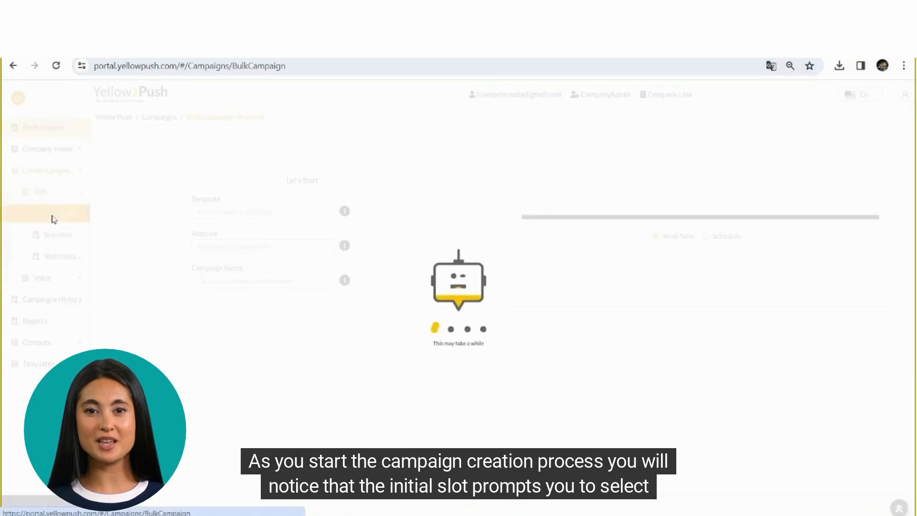
{"action": "left_click", "coordinate": [242, 229]}
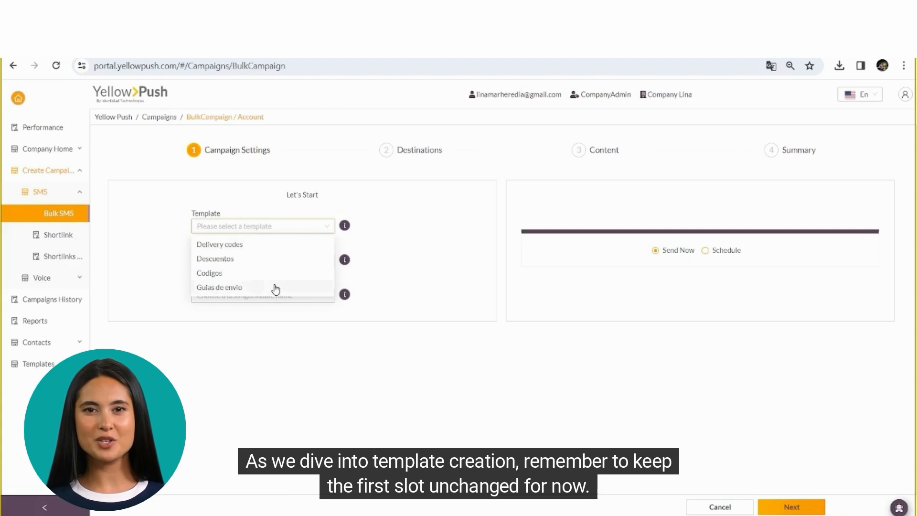
{"action": "left_click", "coordinate": [359, 239]}
{"action": "left_click", "coordinate": [295, 266]}
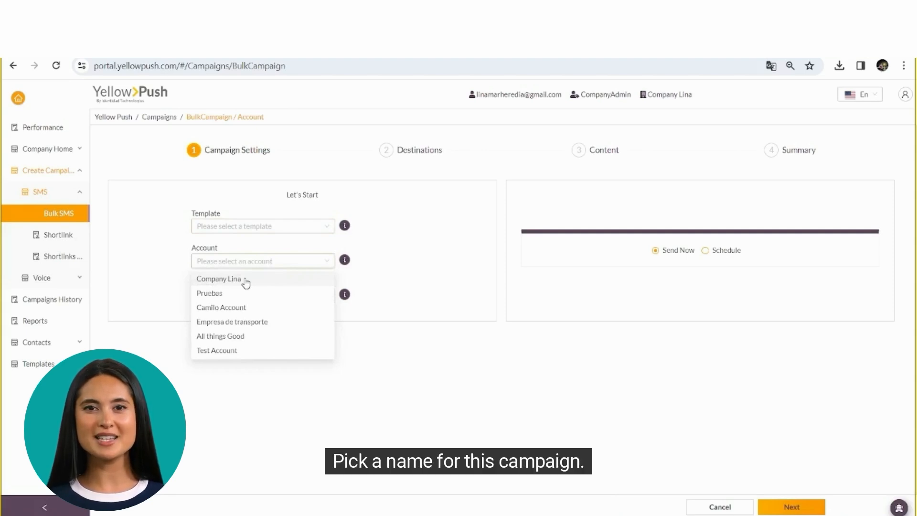
{"action": "left_click", "coordinate": [246, 281]}
{"action": "type", "text": "Delivery codes"}
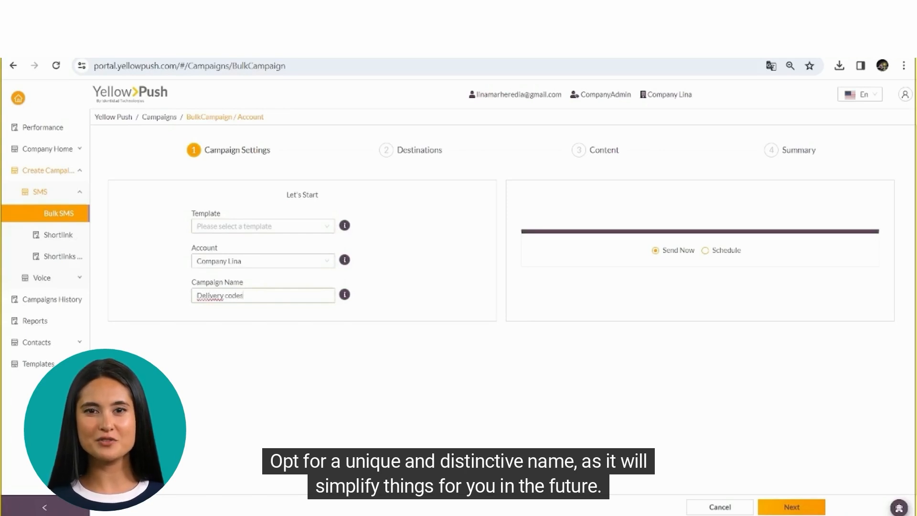
Set the campaign's delivery timing to Send Now and proceed to the Destinations stage
{"action": "left_click", "coordinate": [705, 251]}
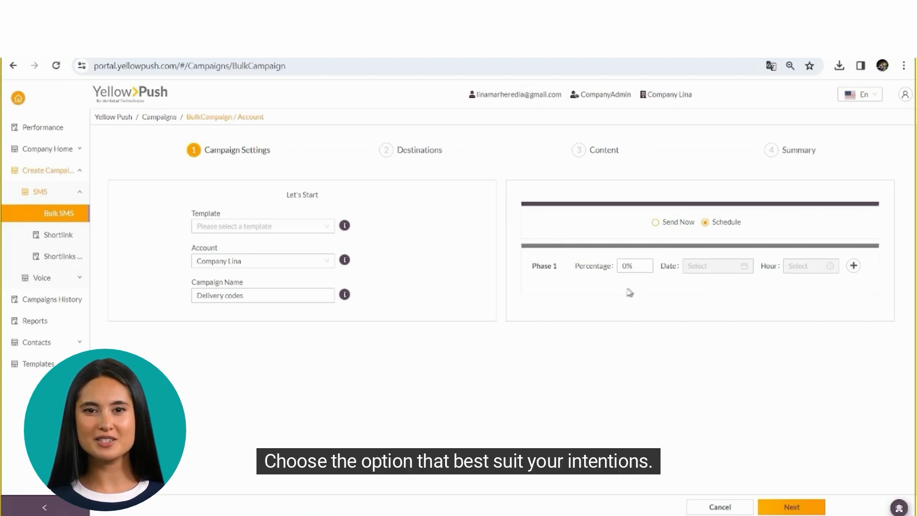
{"action": "left_click", "coordinate": [661, 225]}
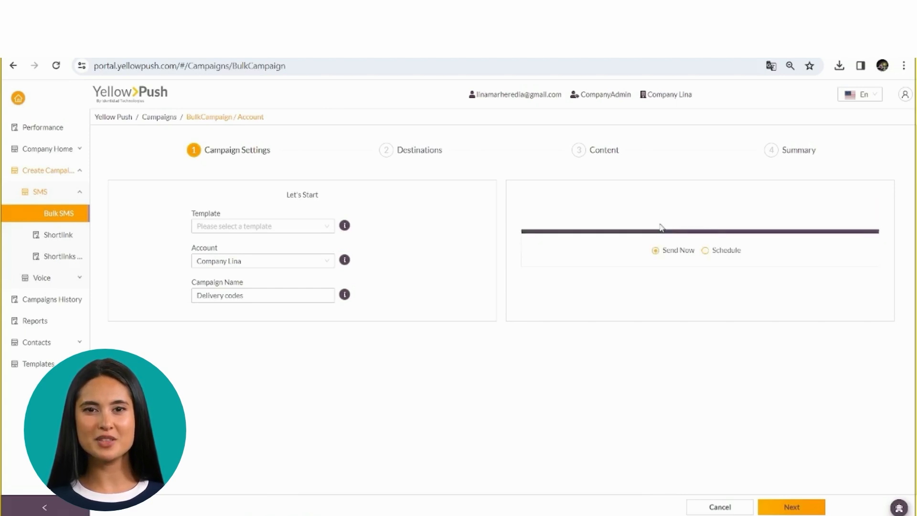
{"action": "left_click", "coordinate": [790, 507]}
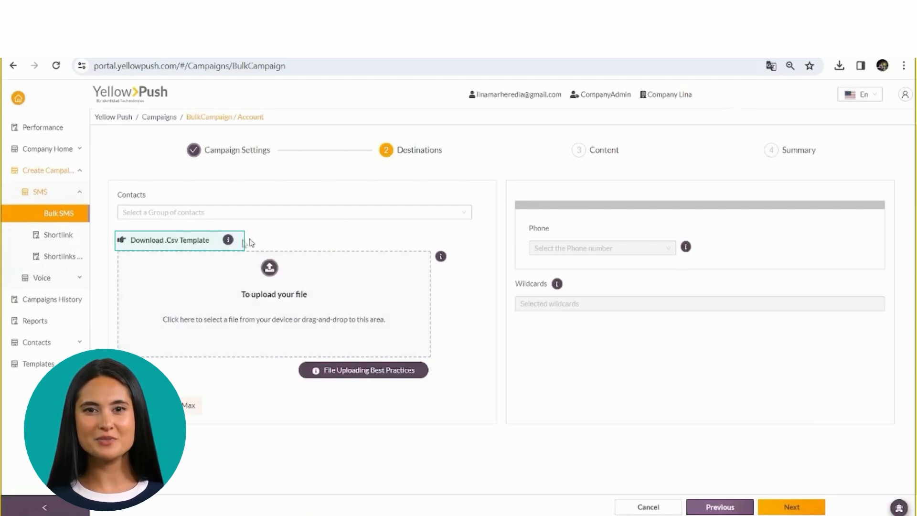
Download the CSV contact template and switch to its Excel spreadsheet to examine the columns
{"action": "left_click", "coordinate": [152, 244]}
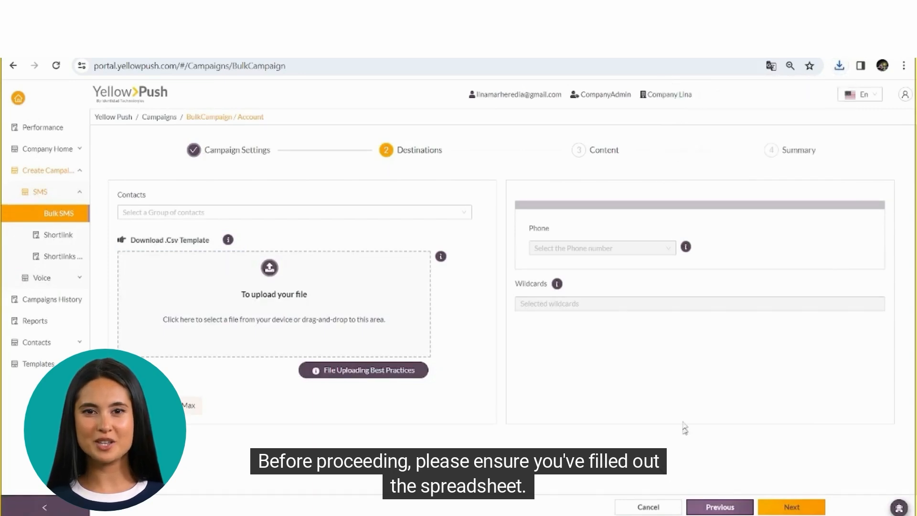
{"action": "mouse_move", "coordinate": [572, 515]}
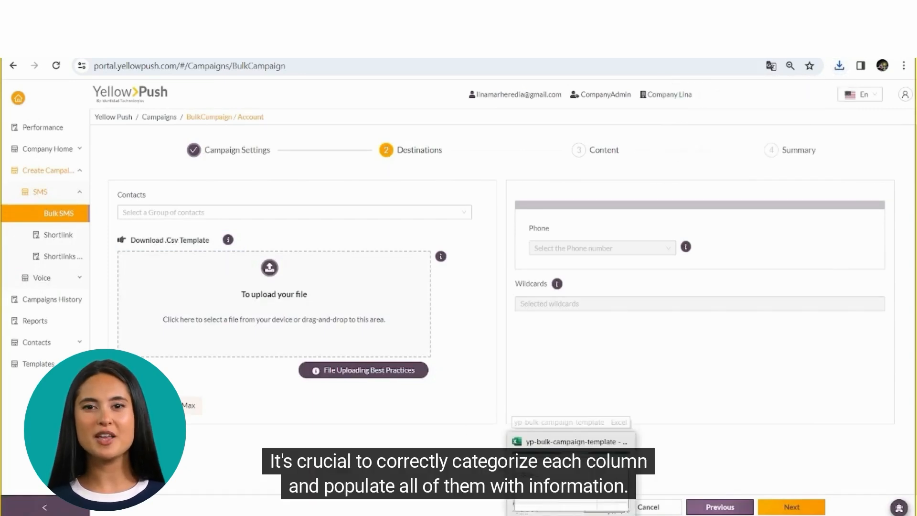
{"action": "left_click", "coordinate": [572, 478]}
{"action": "left_click_drag", "start_coordinate": [65, 111], "coordinate": [90, 111]}
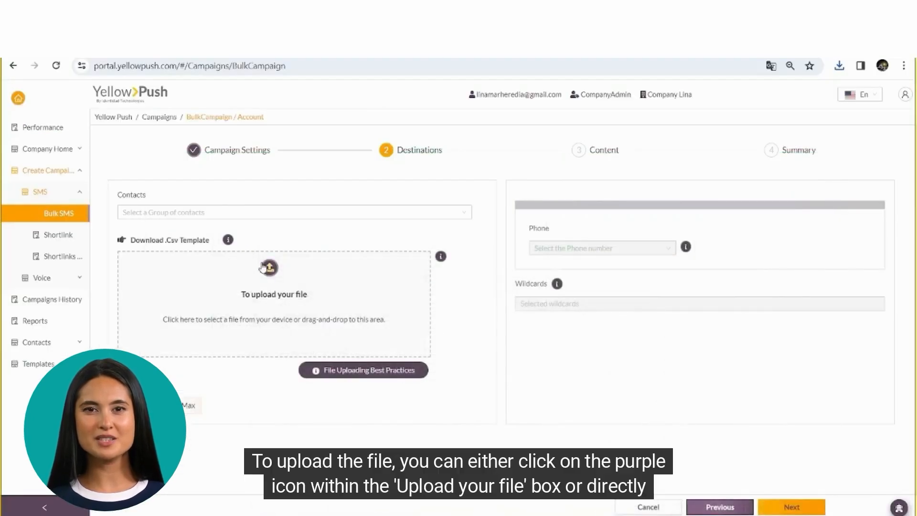
Upload the contact file CONTACTS YP.xlsx as the campaign's destination list
{"action": "left_click", "coordinate": [269, 268]}
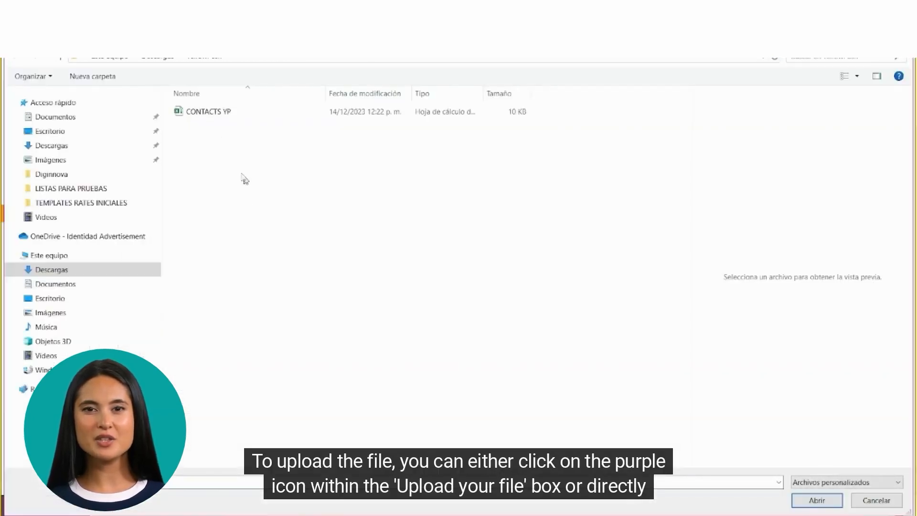
{"action": "left_click", "coordinate": [208, 109]}
{"action": "left_click", "coordinate": [815, 500]}
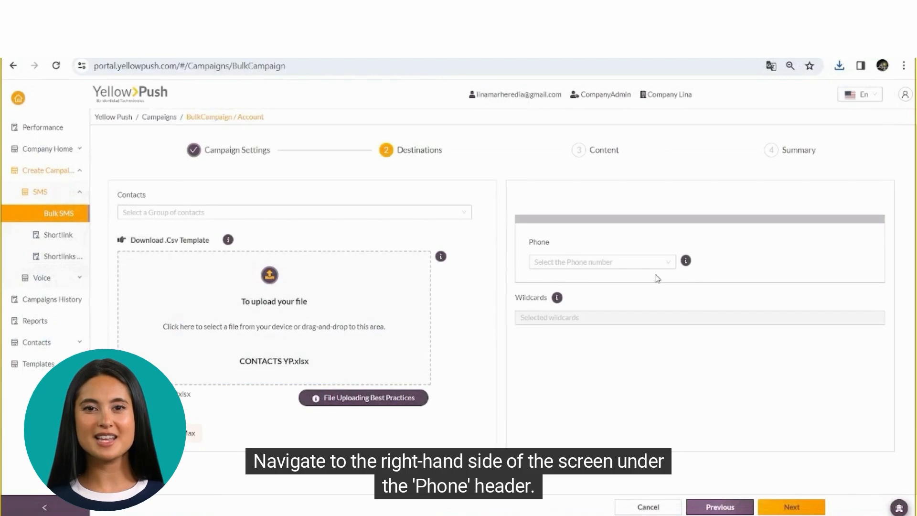
Use the Phone Number column for phones, choose Name and Code as wildcards, and proceed to the Content stage
{"action": "left_click", "coordinate": [643, 265]}
{"action": "left_click", "coordinate": [571, 281]}
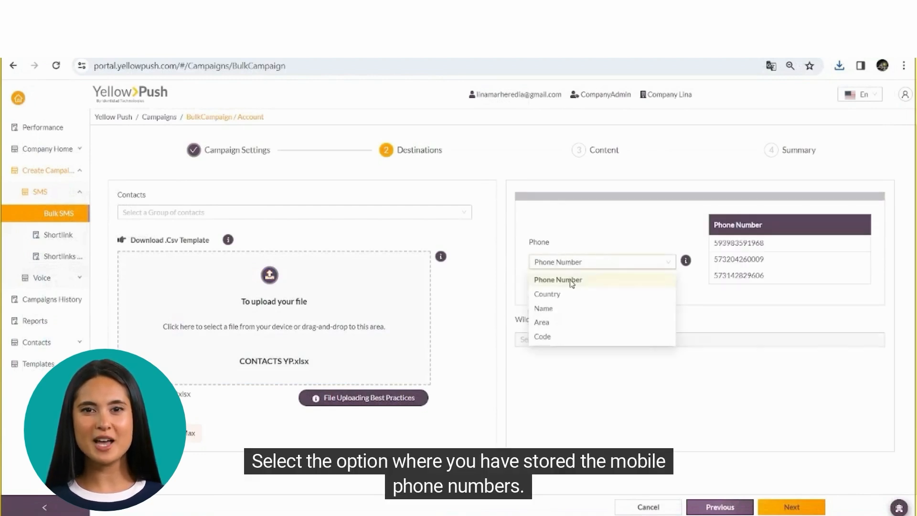
{"action": "left_click", "coordinate": [597, 339]}
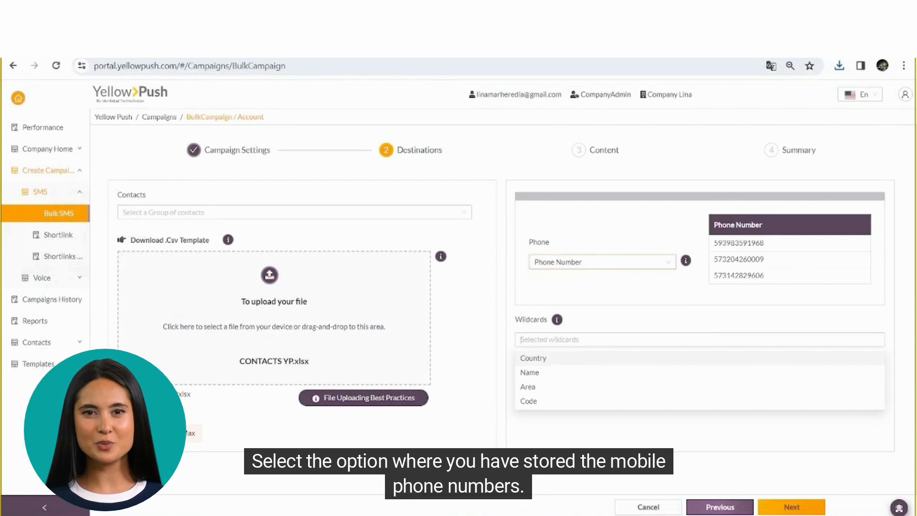
{"action": "left_click", "coordinate": [530, 373]}
{"action": "left_click", "coordinate": [528, 403]}
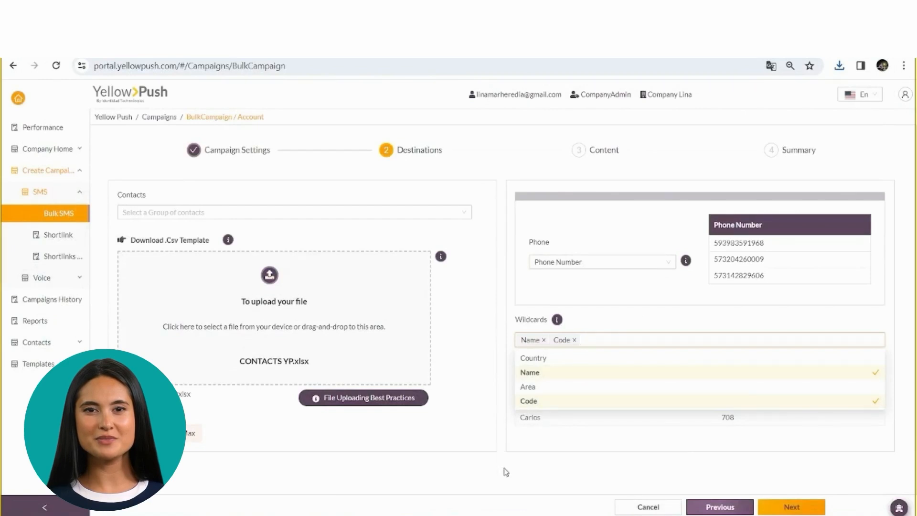
{"action": "left_click", "coordinate": [506, 472]}
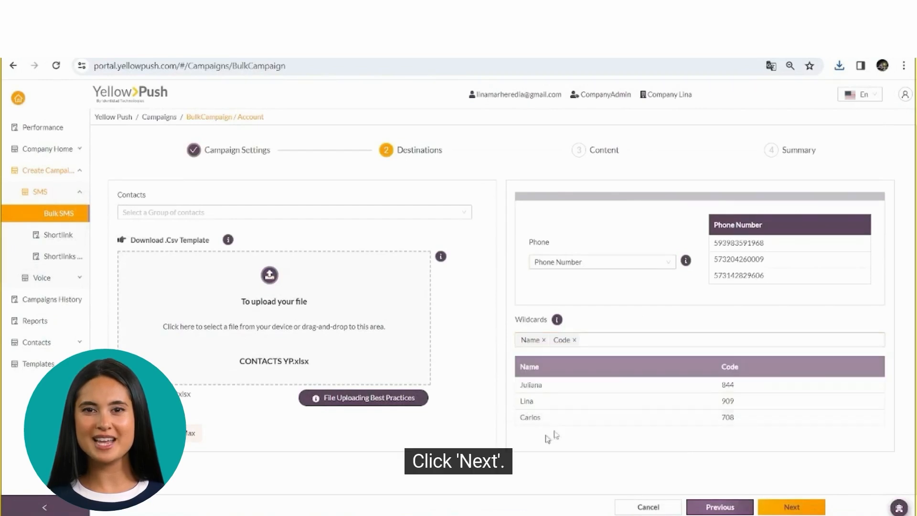
{"action": "left_click", "coordinate": [791, 508]}
Set the Sender ID to 748596 and write the message "Hello [Name], your code is [Code]", inserting the Name and Code wildcards
{"action": "left_click", "coordinate": [240, 260]}
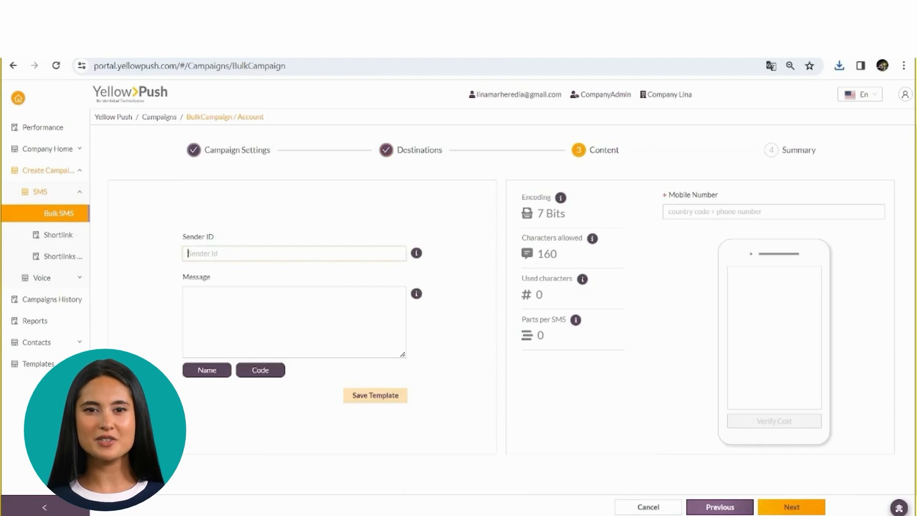
{"action": "type", "text": "748596"}
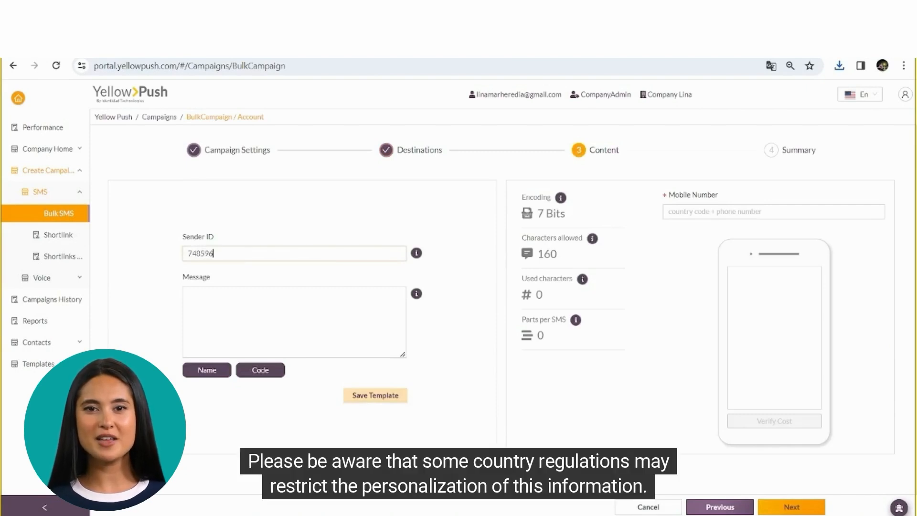
{"action": "left_click", "coordinate": [230, 288]}
{"action": "type", "text": "Hello"}
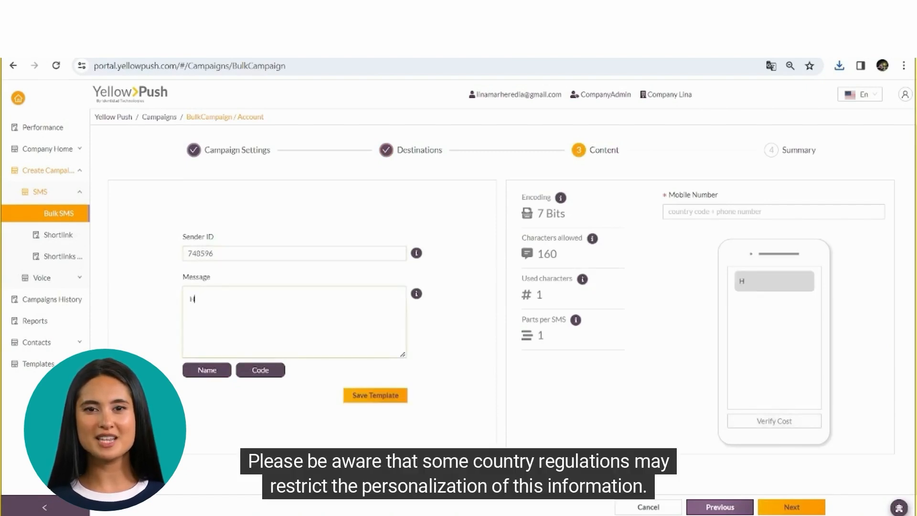
{"action": "left_click", "coordinate": [205, 373]}
{"action": "type", "text": ", y"}
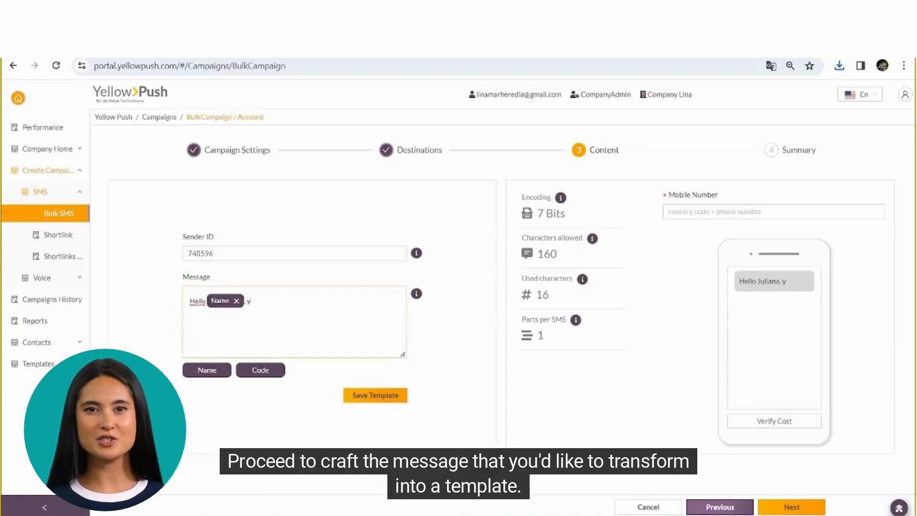
{"action": "type", "text": "our co"}
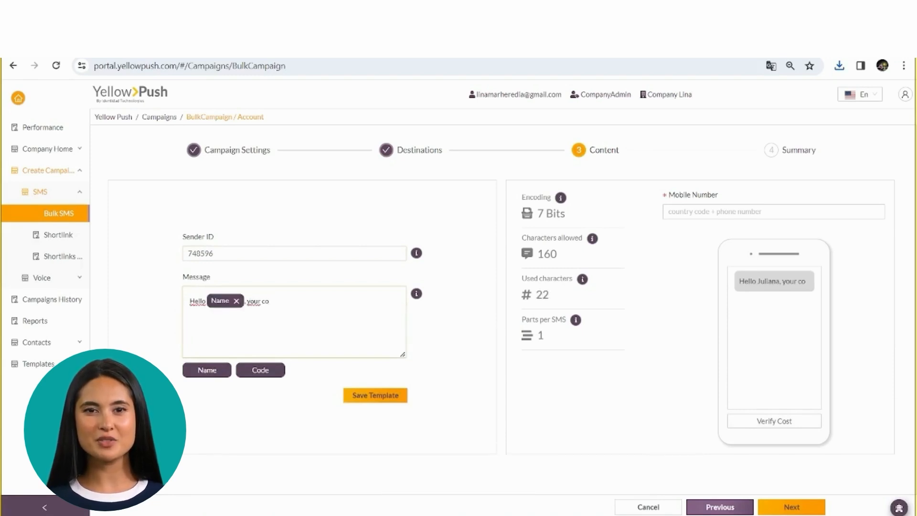
{"action": "type", "text": "de is"}
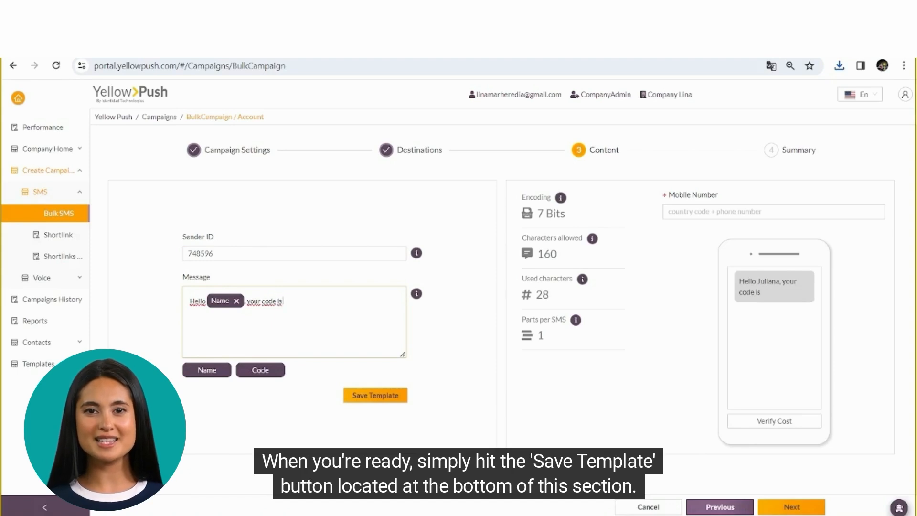
{"action": "left_click", "coordinate": [260, 370]}
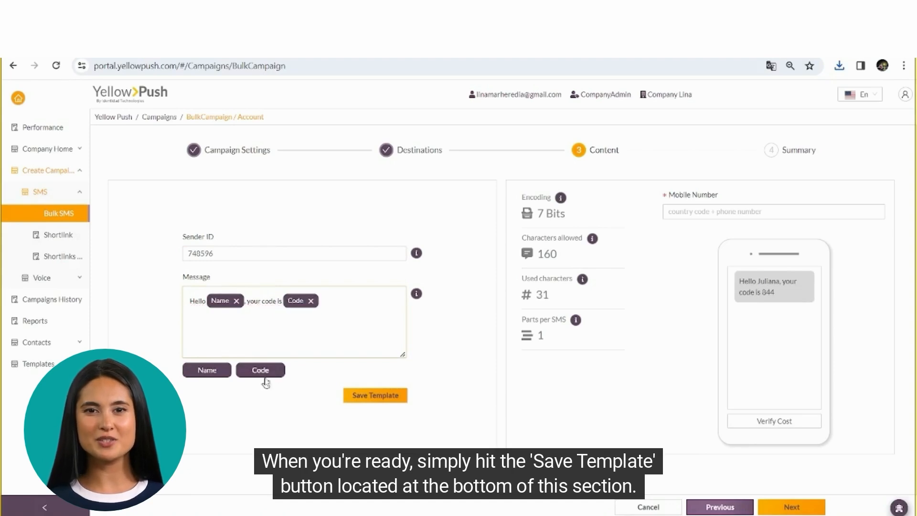
Save the message as a template named "Delivery codes"
{"action": "left_click", "coordinate": [365, 396]}
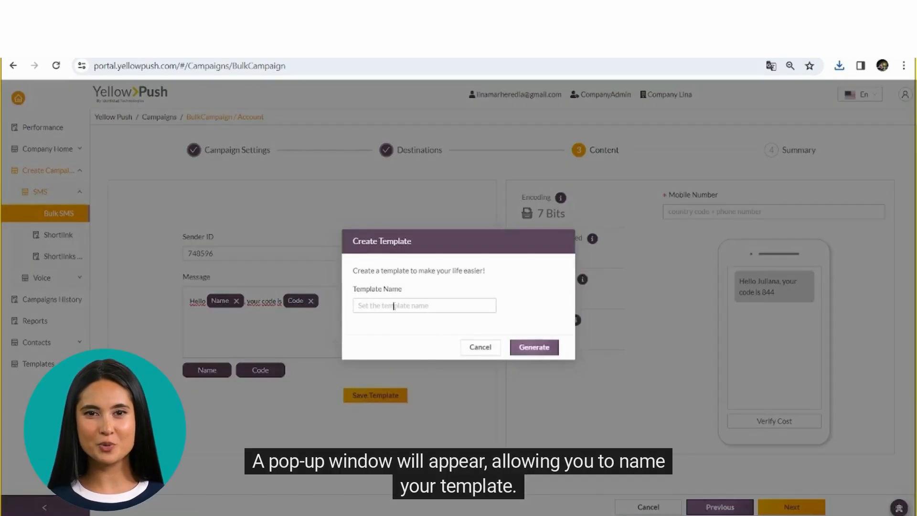
{"action": "type", "text": "Delivery codes"}
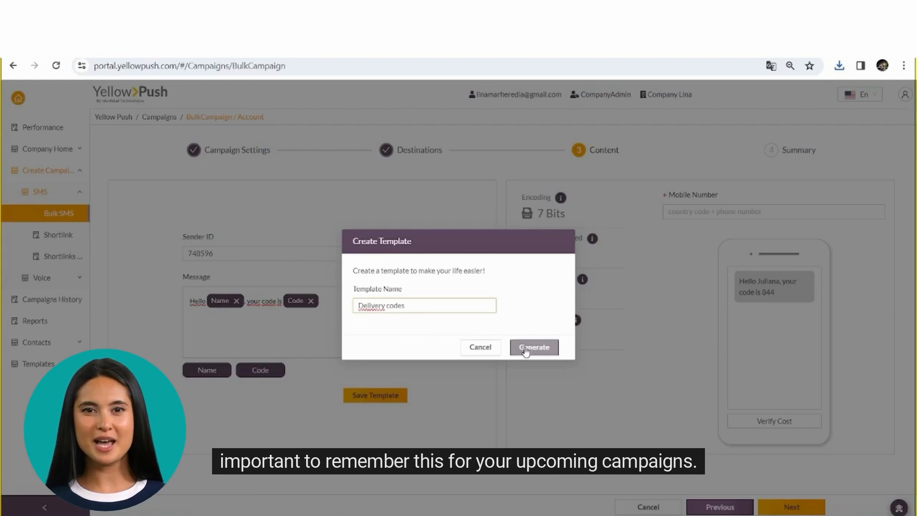
{"action": "left_click", "coordinate": [526, 352]}
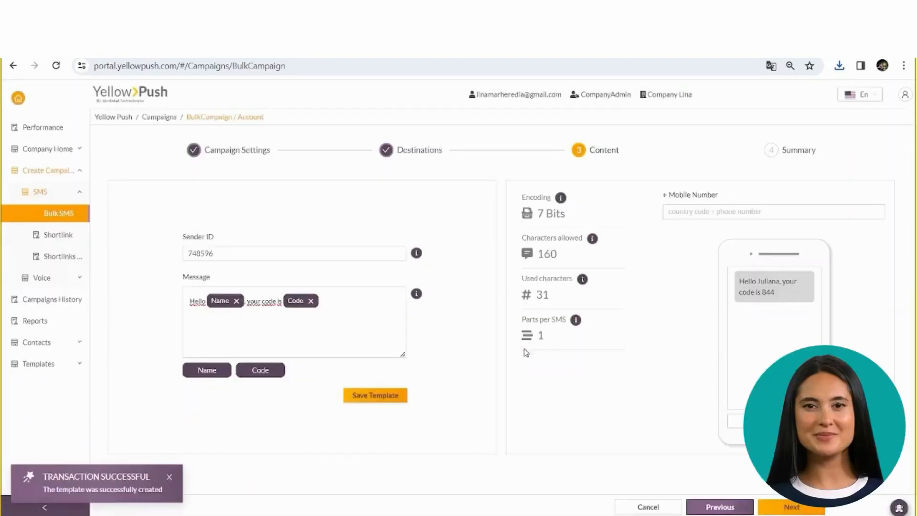
Open the template history to check for the saved SMS template
{"action": "left_click", "coordinate": [81, 173]}
{"action": "left_click", "coordinate": [78, 256]}
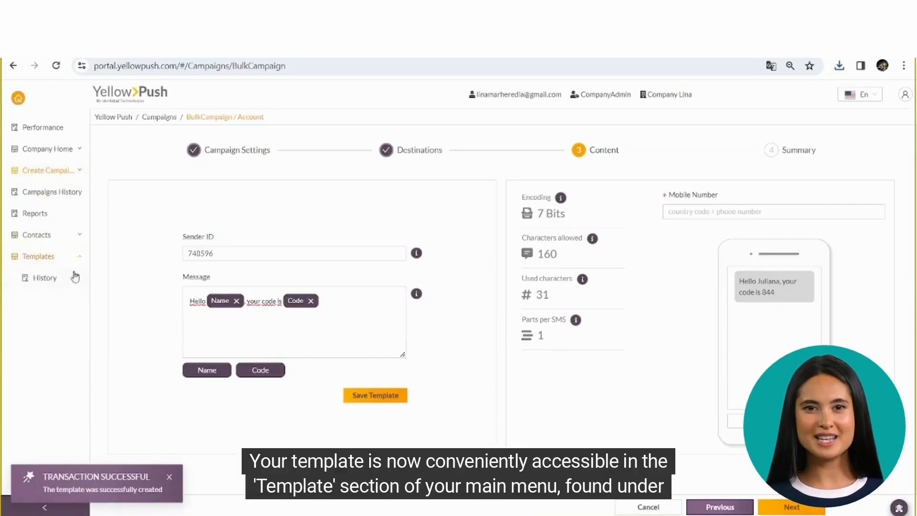
{"action": "left_click", "coordinate": [57, 282]}
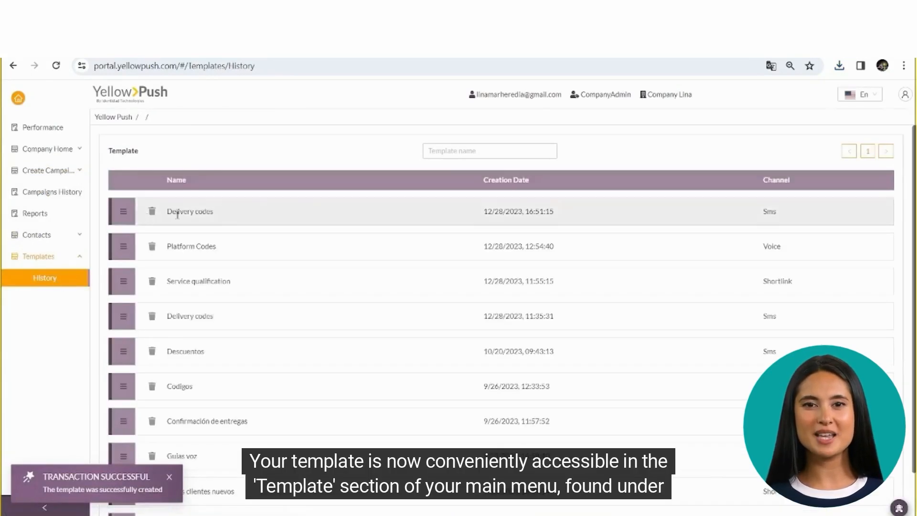